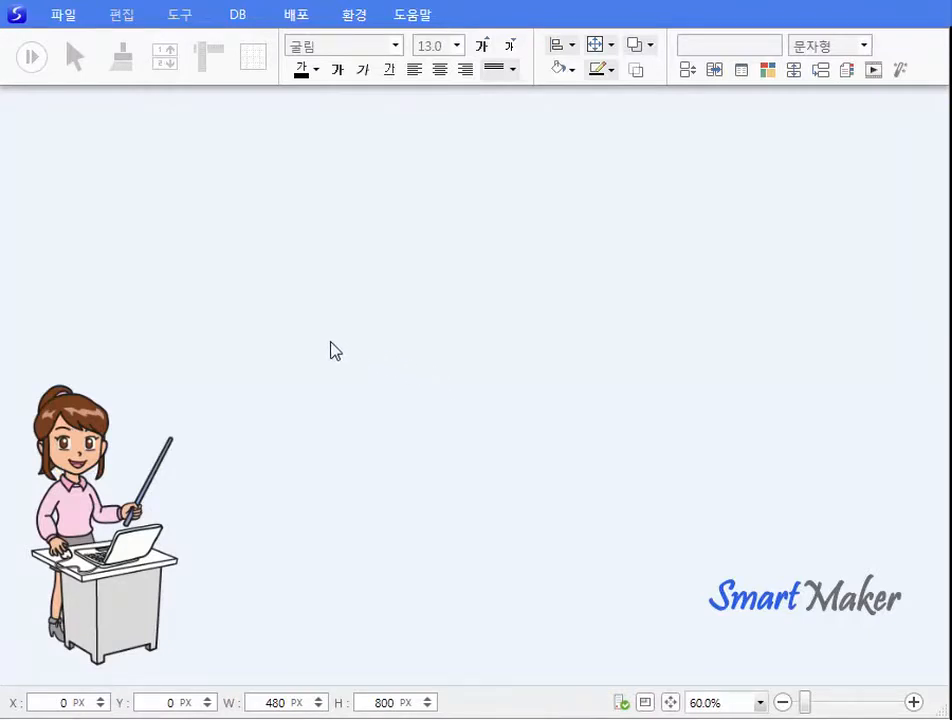
Create a new App Program model from the blank form (빈 폼) template and reposition its phone form window
left_click(60, 15)
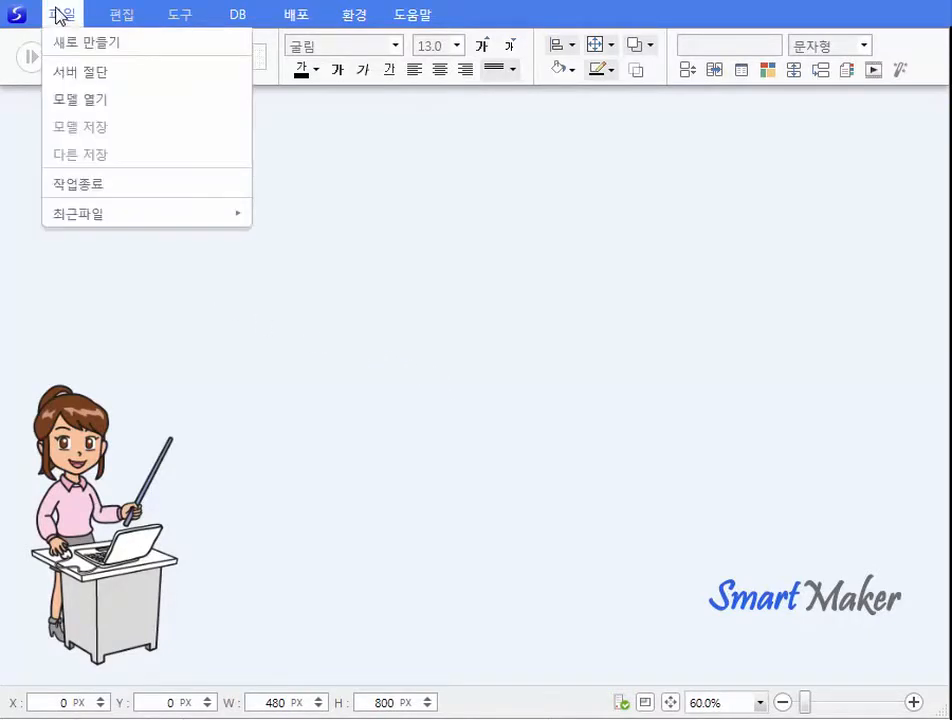
left_click(62, 50)
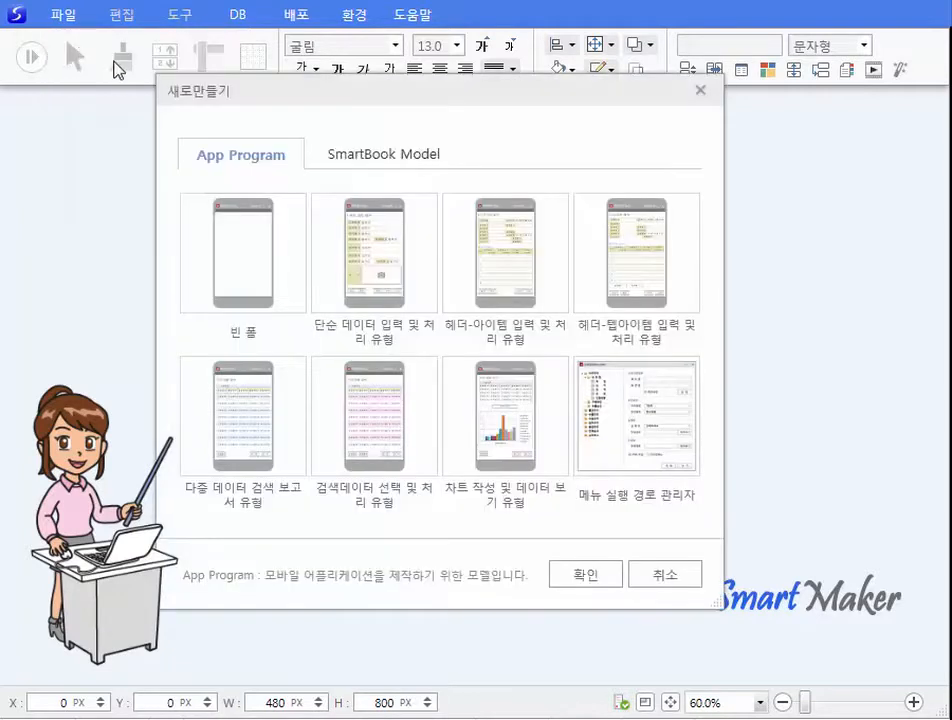
left_click(240, 267)
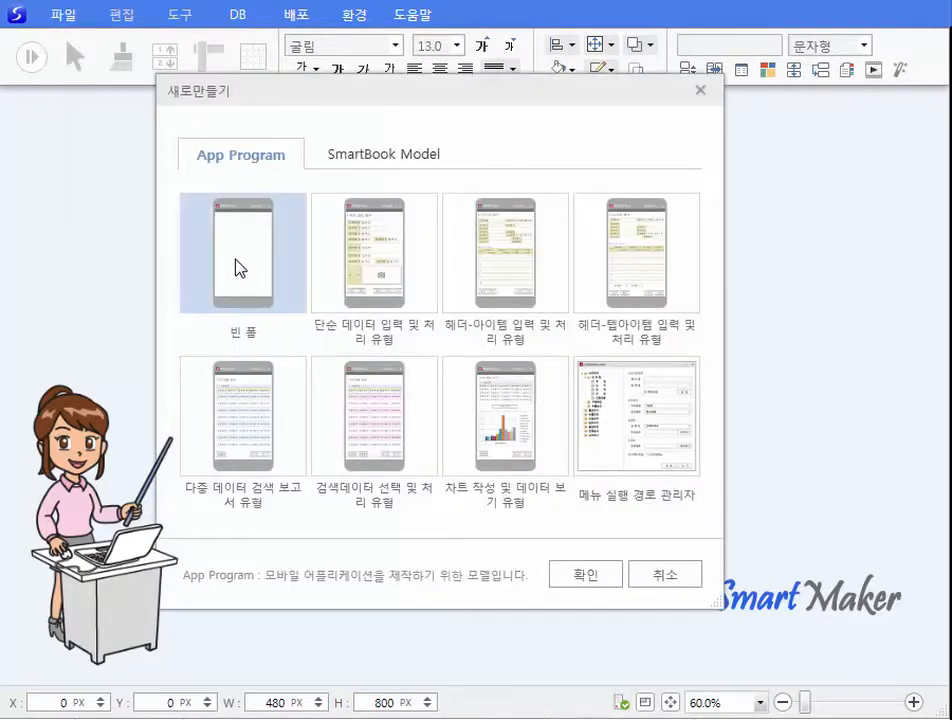
left_click(592, 578)
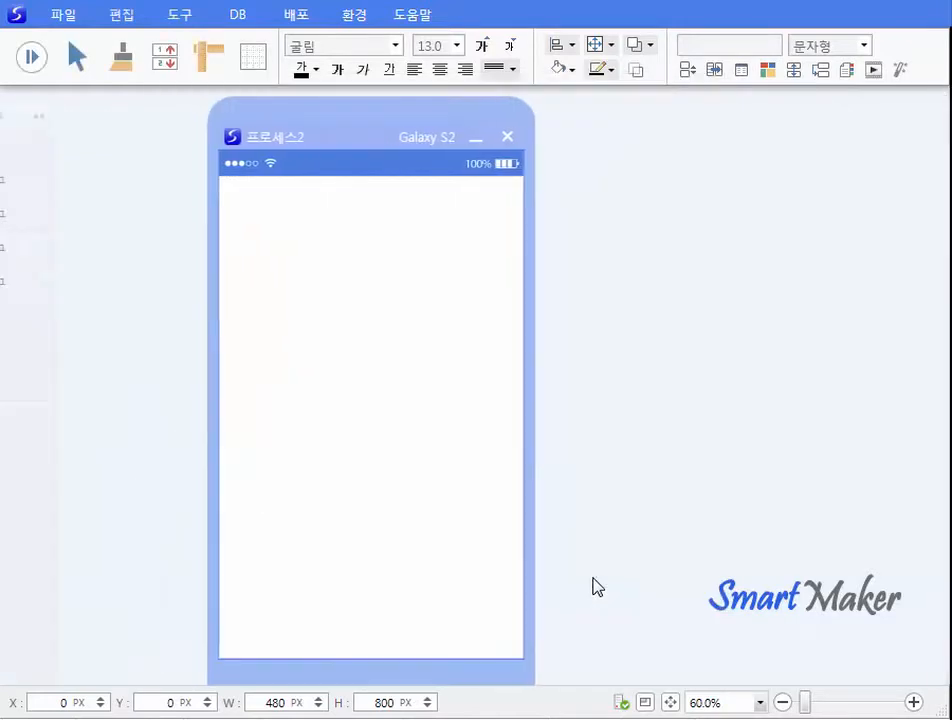
left_click_drag(330, 140, 317, 117)
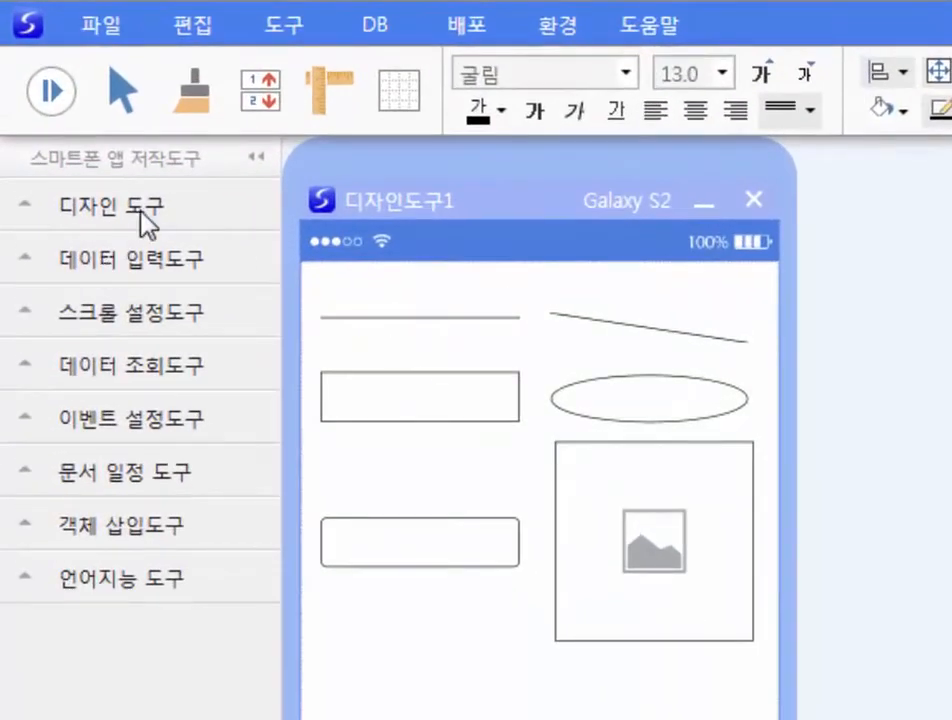
Examine the design tools (디자인 도구) group and both pages of the sample tab view on the form
left_click(131, 189)
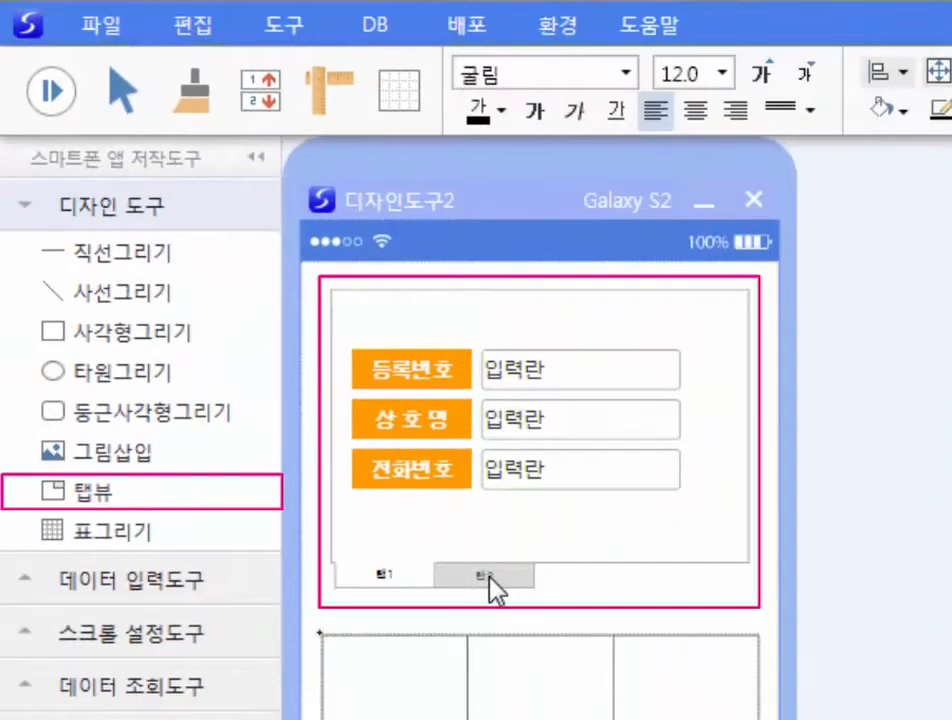
left_click(489, 577)
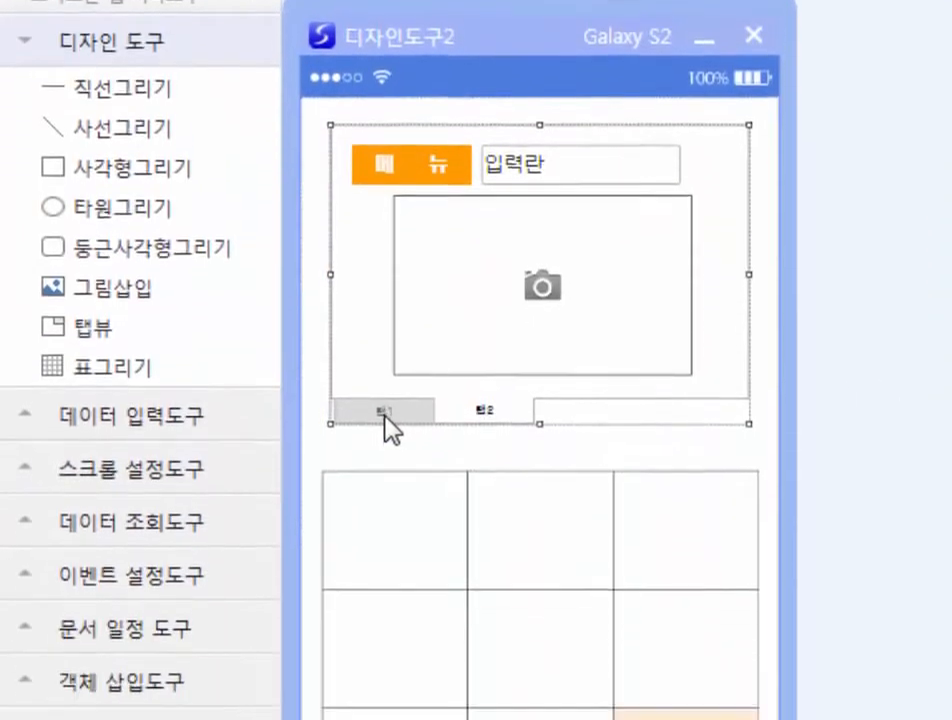
left_click(386, 412)
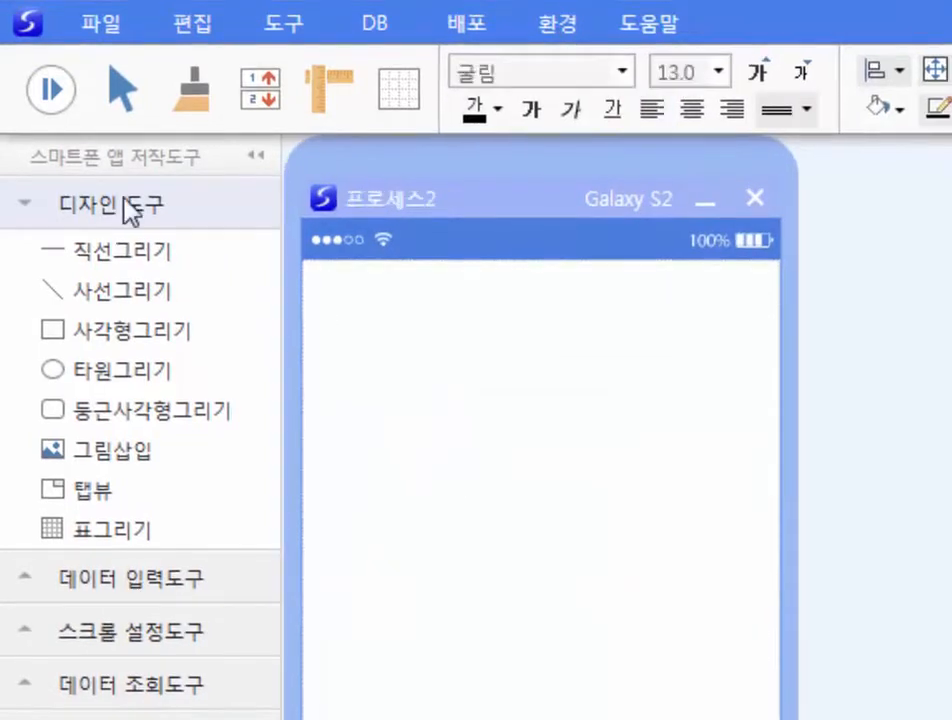
left_click(127, 208)
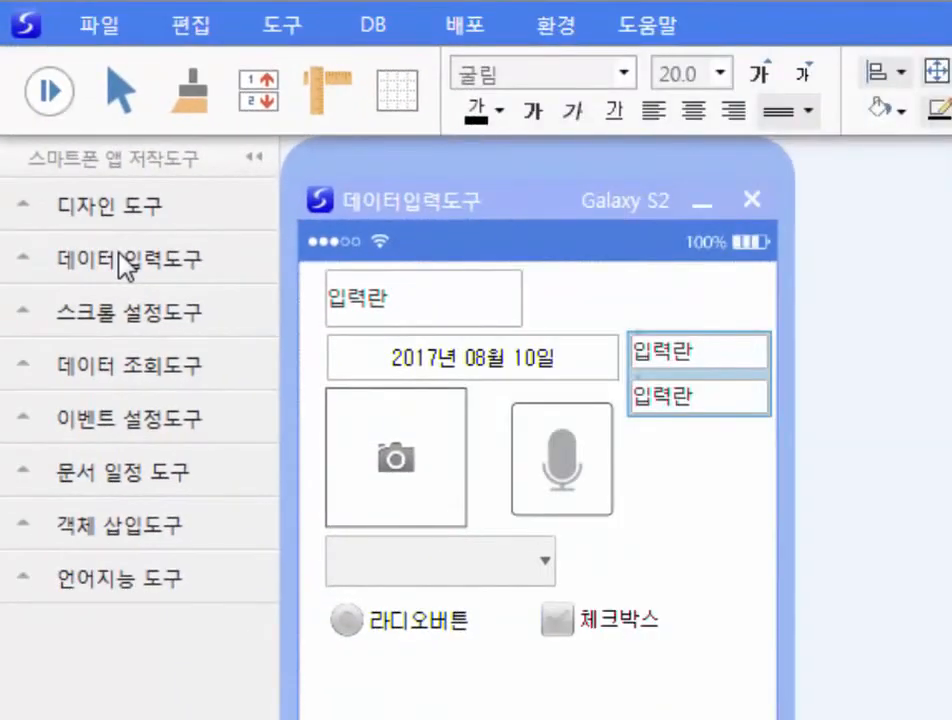
Review the tools in the data input (데이터 입력도구) and scroll setting (스크롤 설정도구) groups
left_click(125, 266)
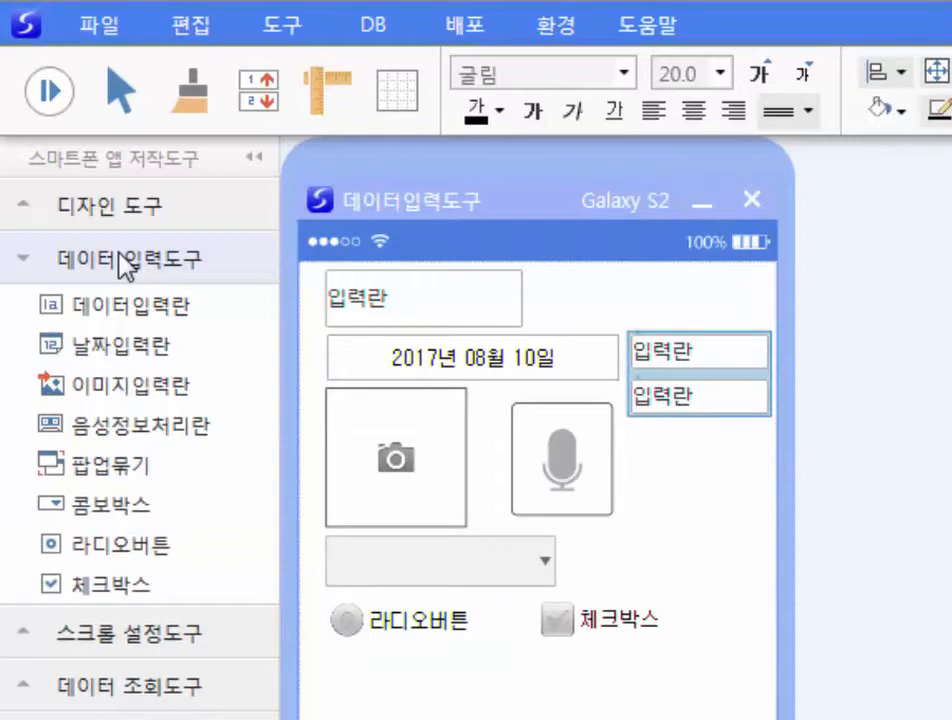
left_click(126, 262)
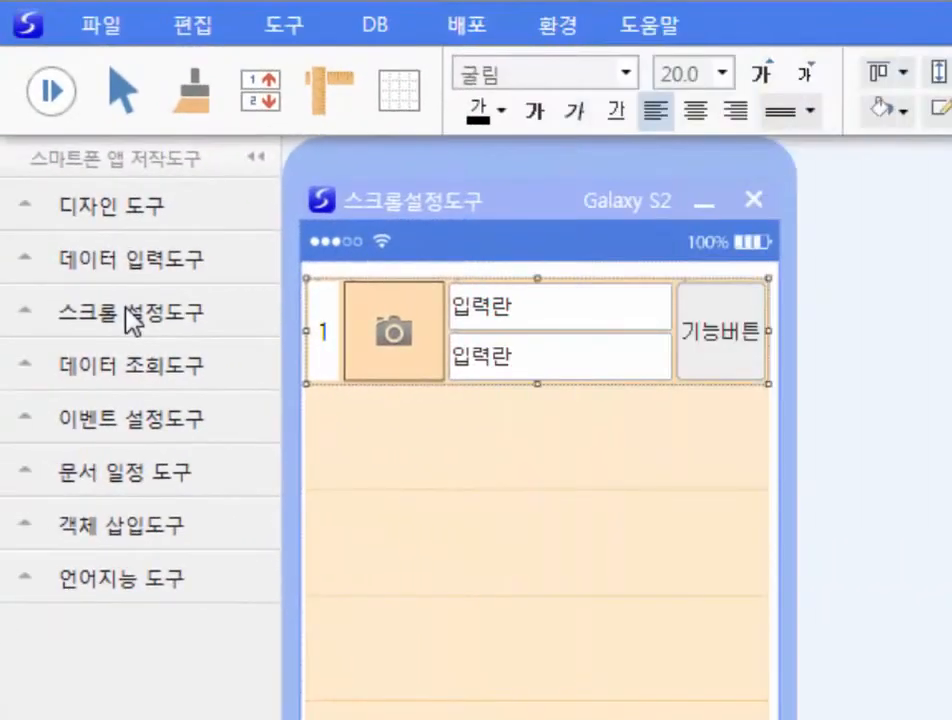
left_click(130, 316)
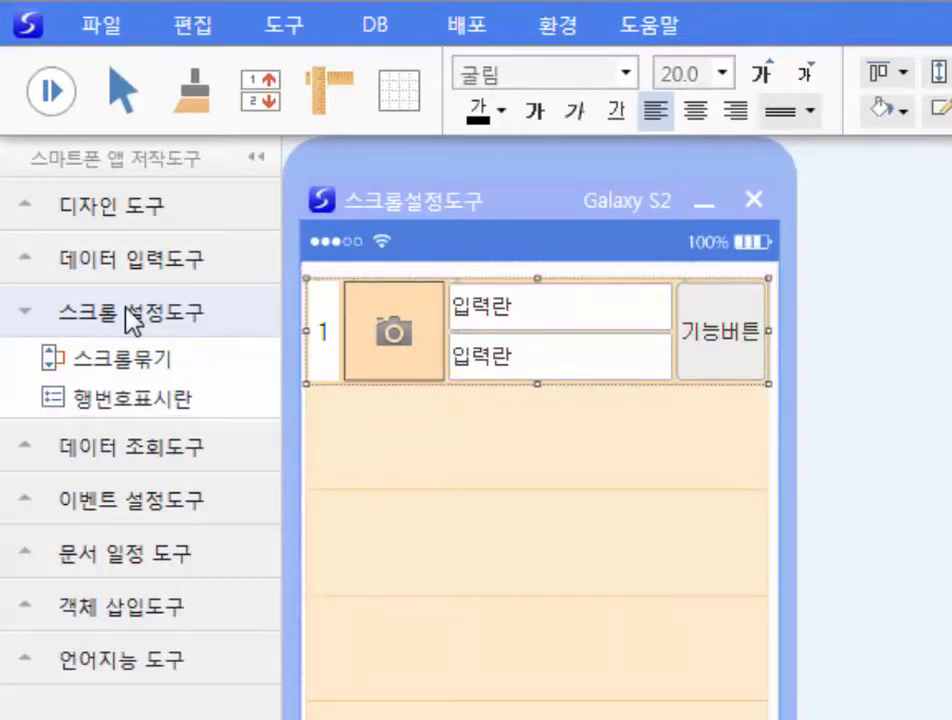
left_click(130, 312)
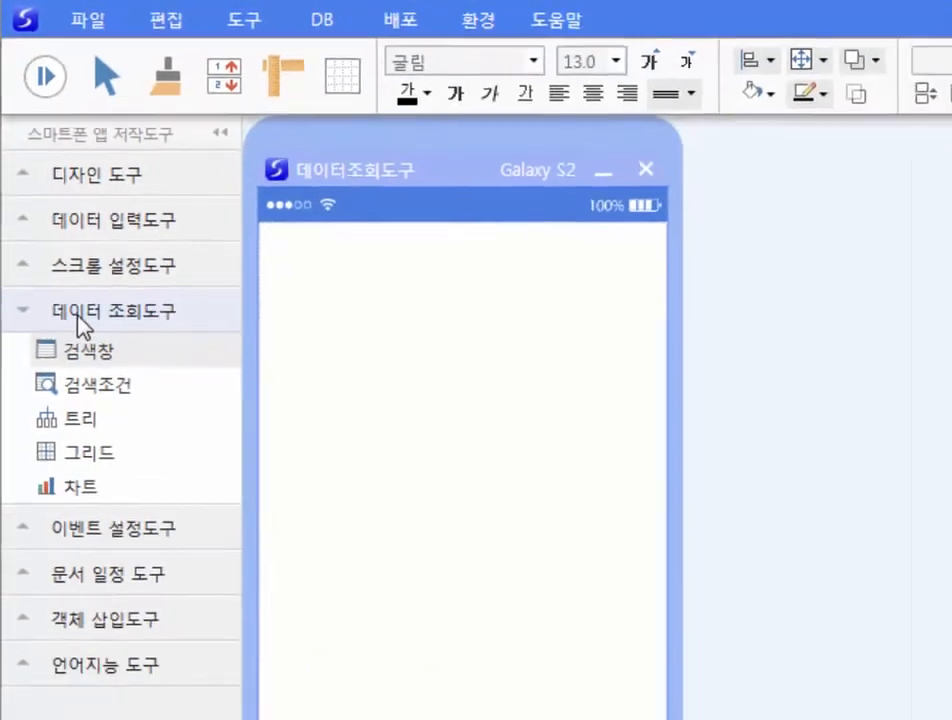
Review the data query (데이터 조회), event setting (이벤트 설정), document schedule (문서 일정) and object insertion (객체 삽입) tool groups
left_click(91, 366)
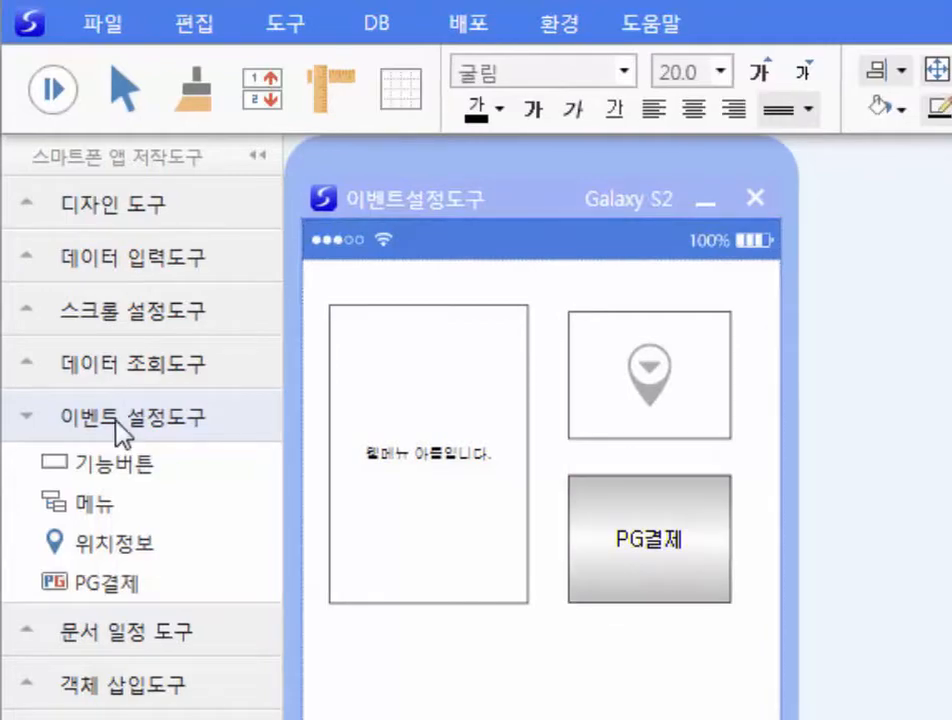
left_click(115, 421)
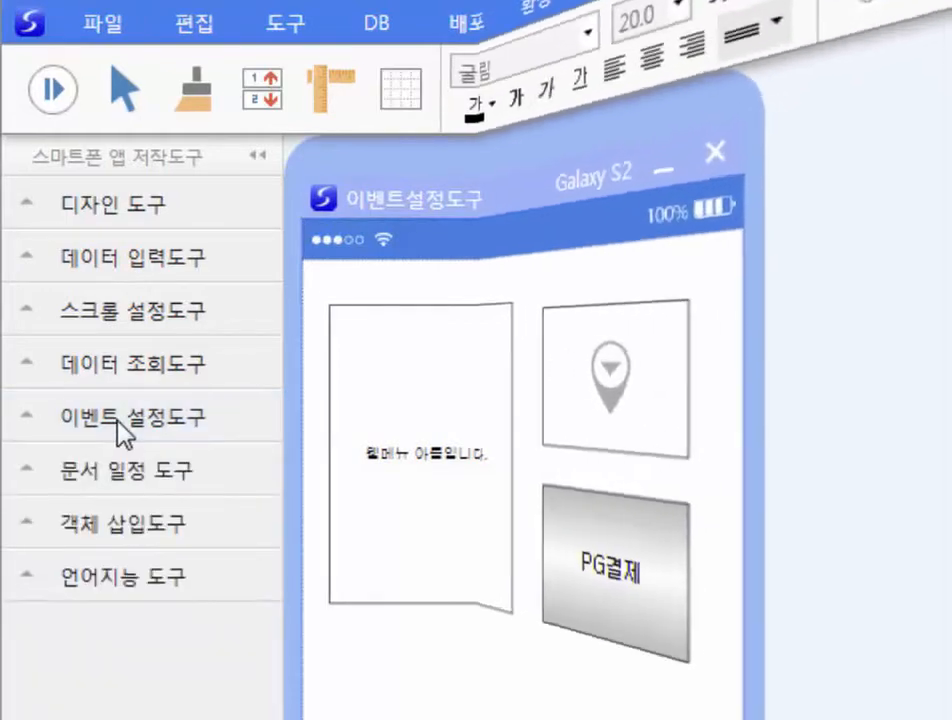
left_click(127, 470)
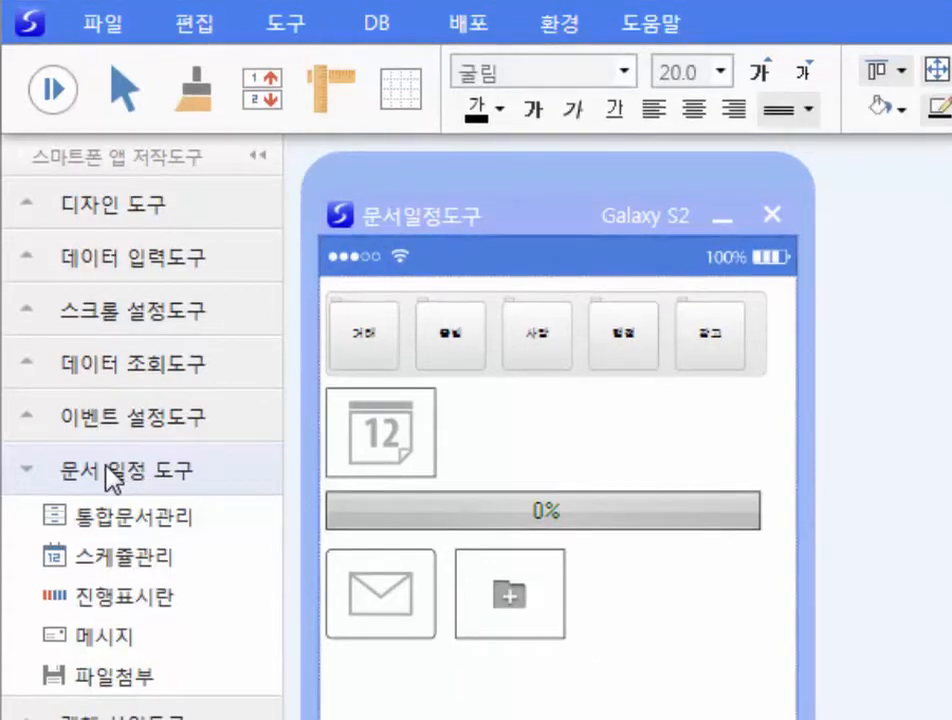
left_click(120, 475)
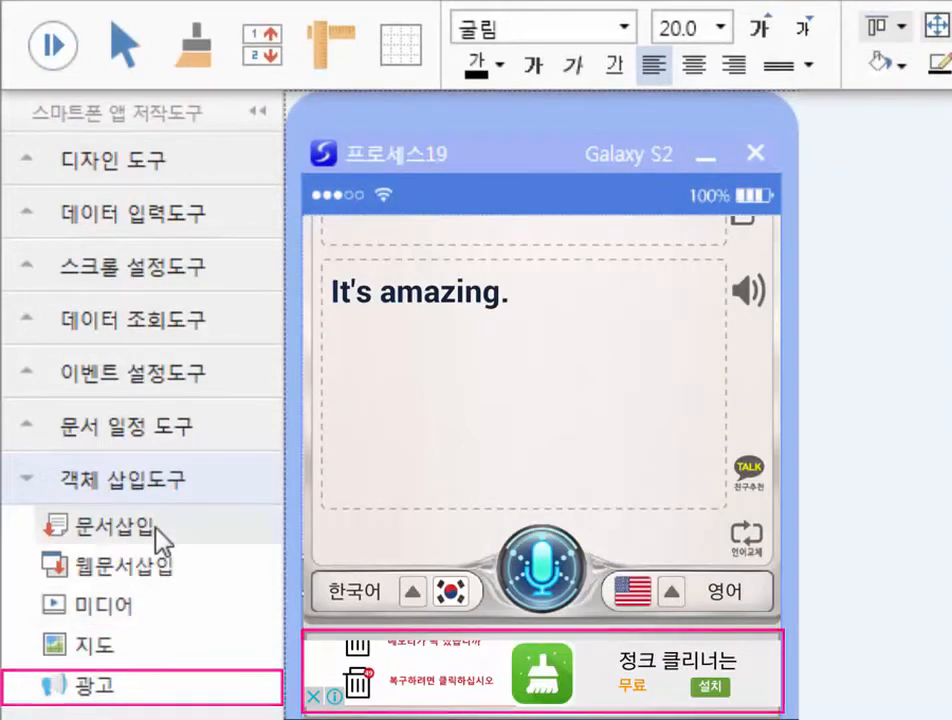
left_click(133, 490)
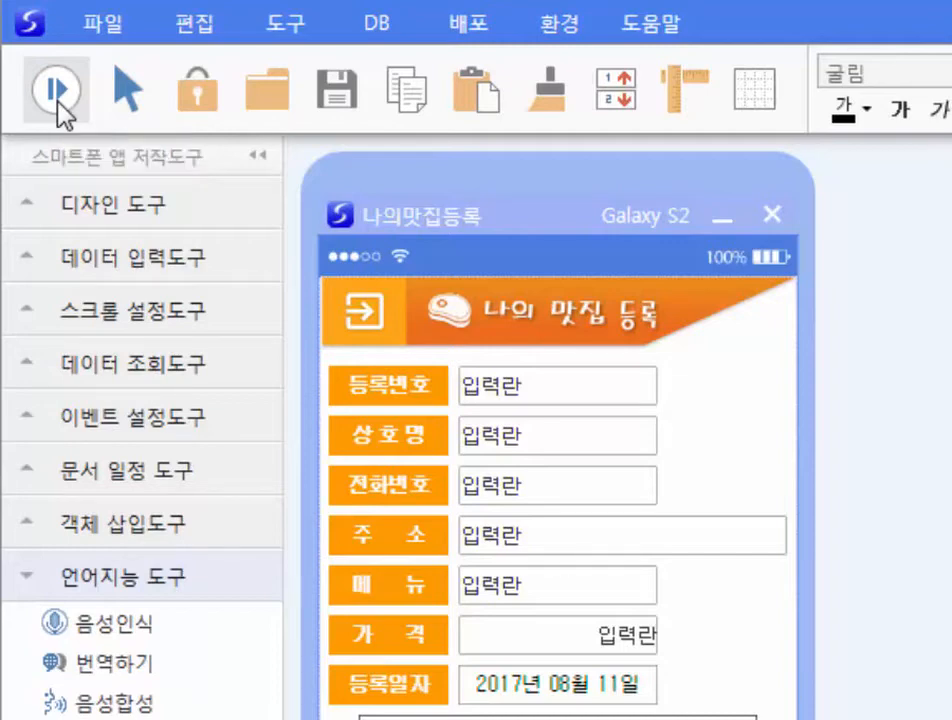
Preview the 나의맛집등록 form in run mode and return it to editing mode
left_click(58, 100)
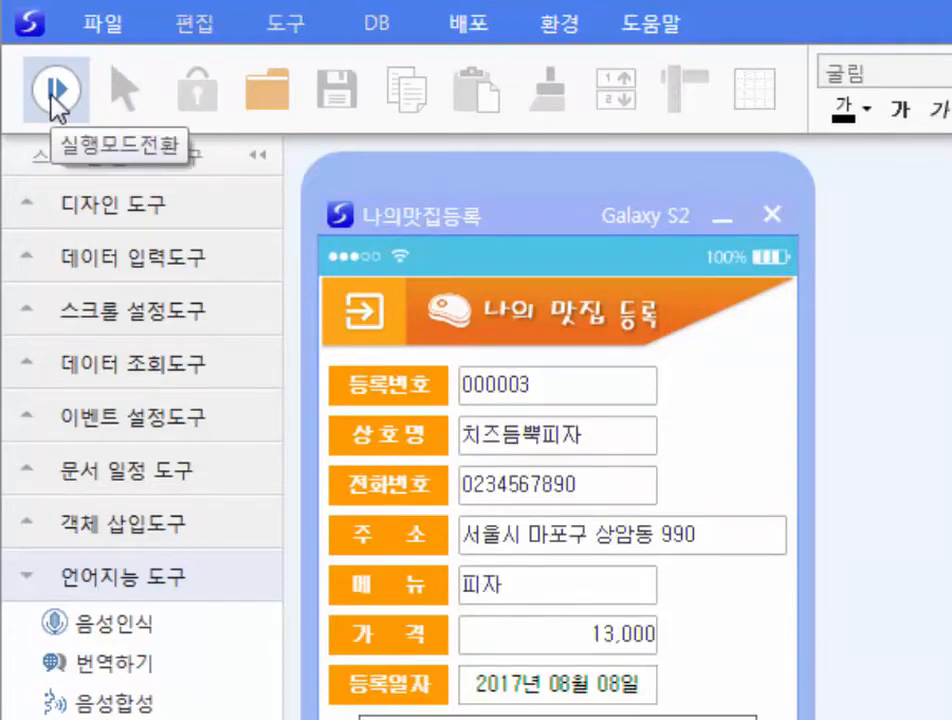
left_click(57, 95)
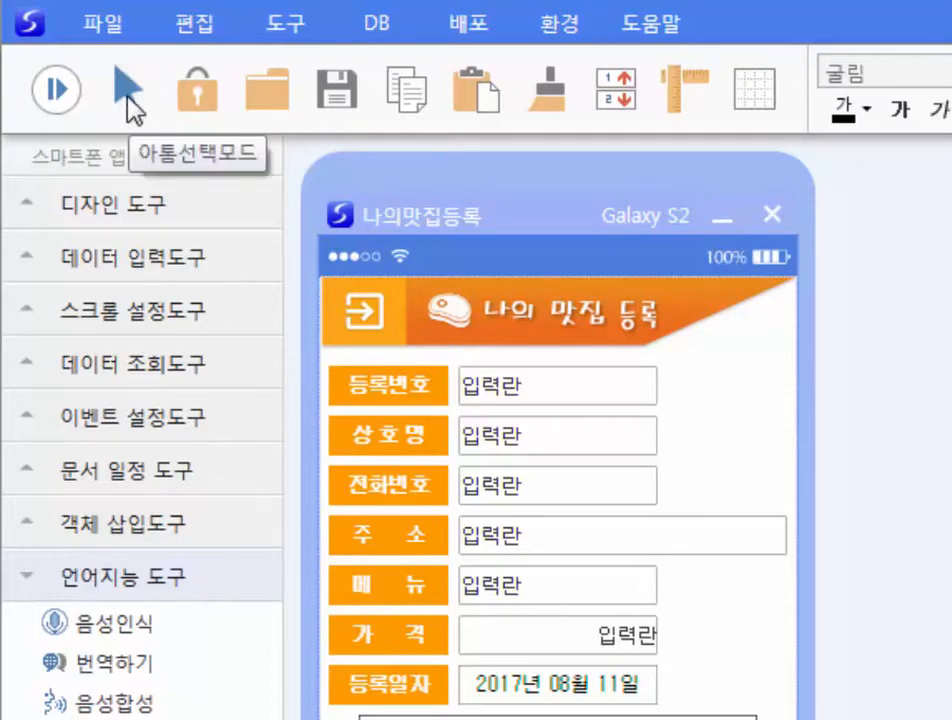
Lock the input field beside the 등록번호 label on the 나의맛집등록 form
left_click(499, 397)
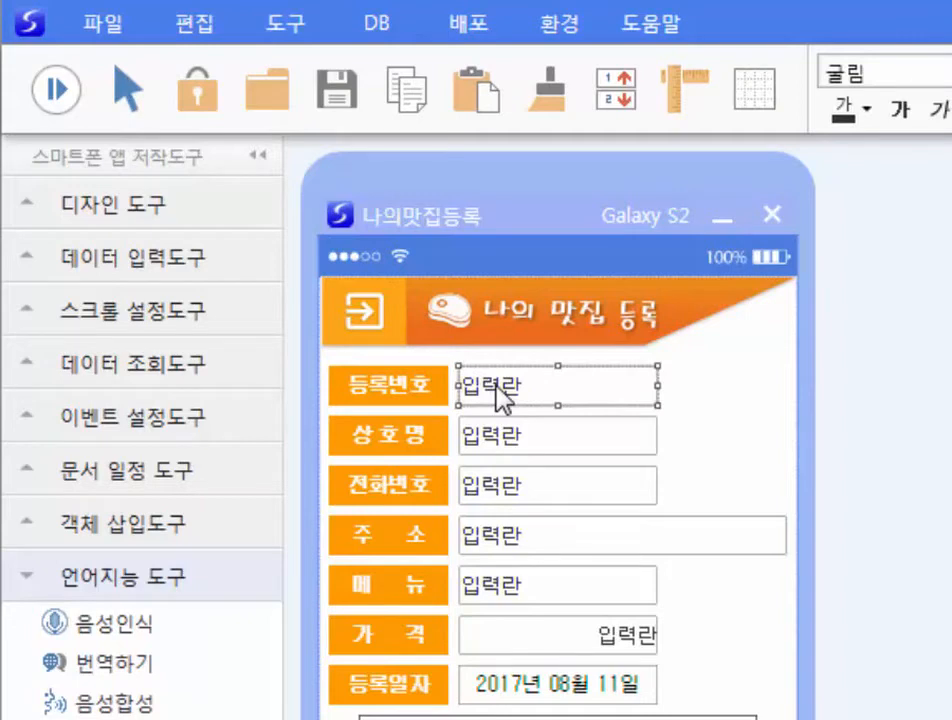
left_click(201, 112)
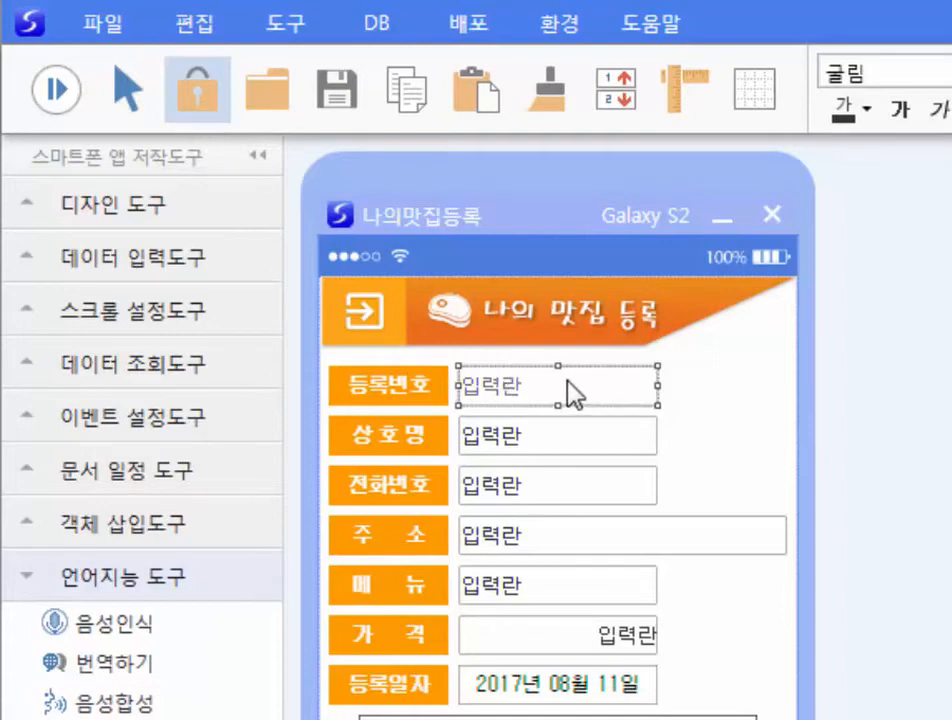
left_click(581, 303)
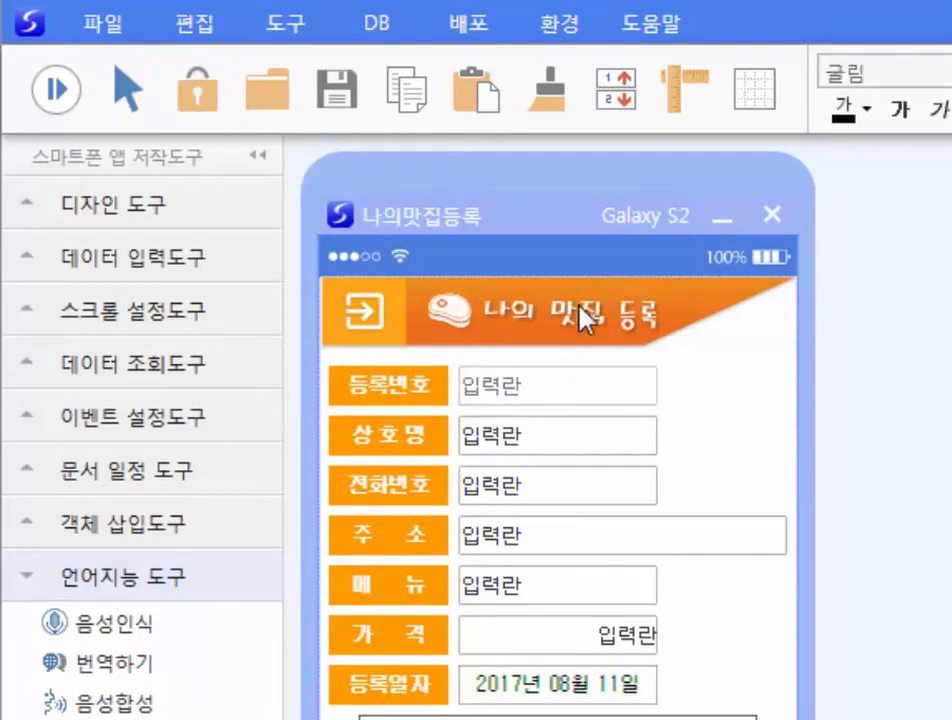
Open the saved model file 맛집조회.QPM
left_click(268, 98)
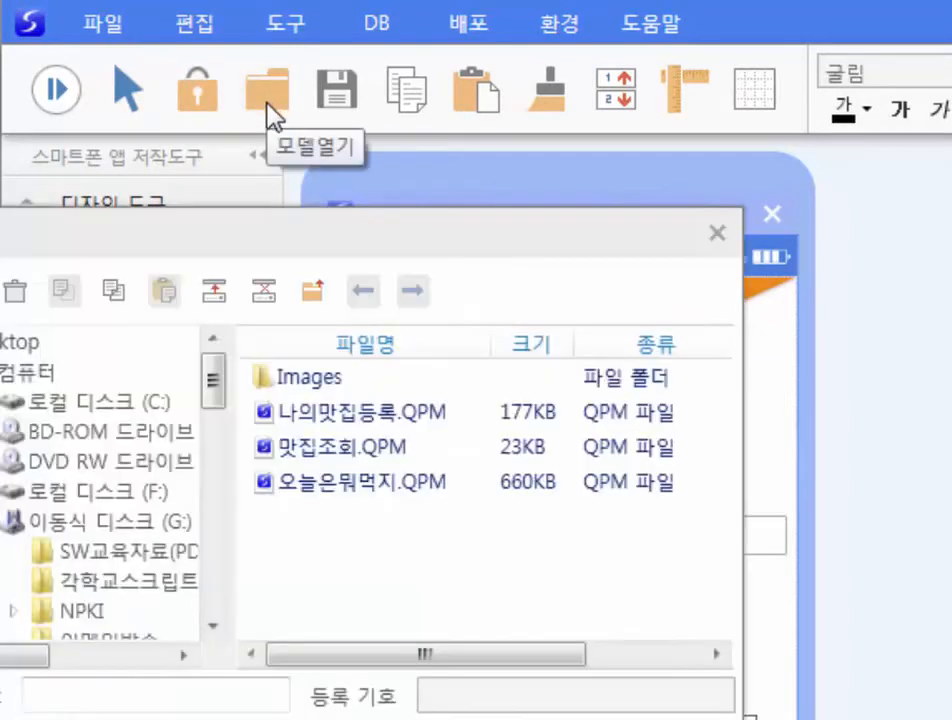
double_click(330, 452)
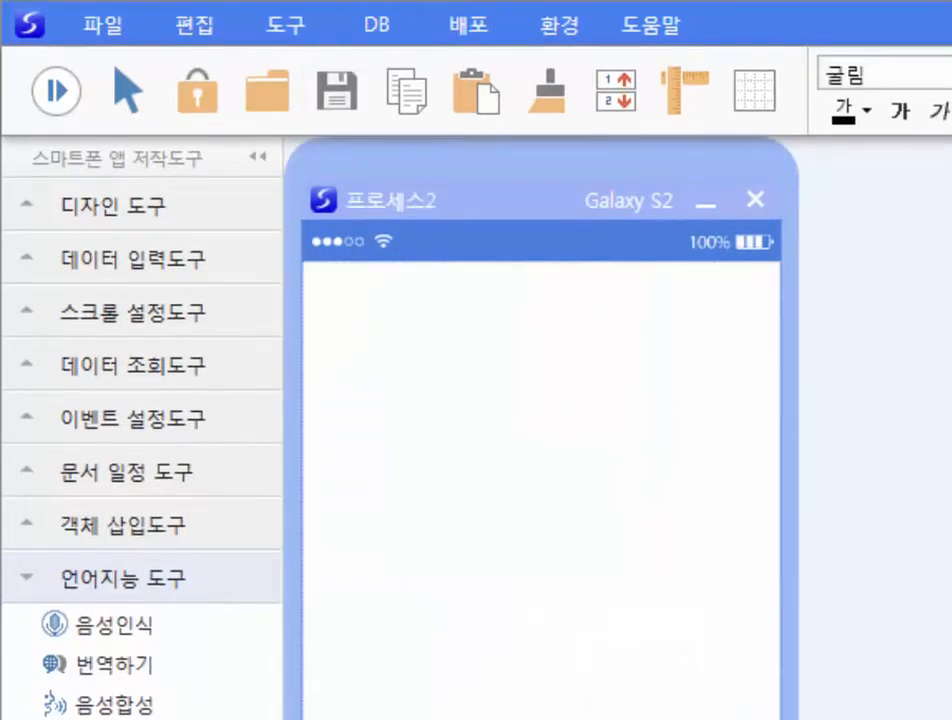
Draw a small rectangle near the upper-left of the blank form and copy it into two rows of two rectangles
left_click(138, 207)
left_click_drag(123, 331, 372, 322)
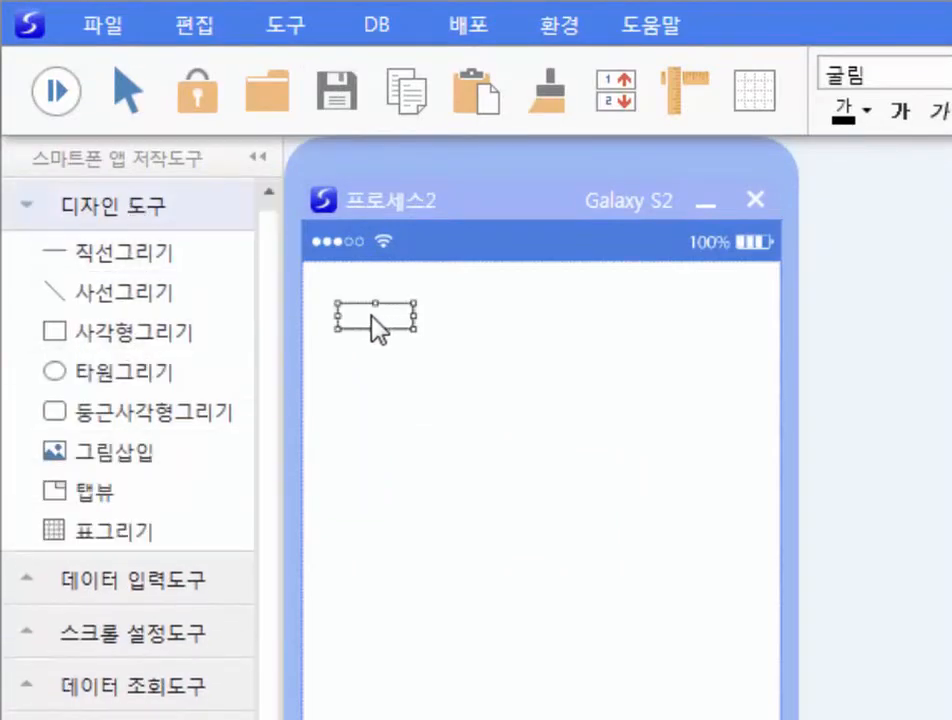
left_click(403, 102)
left_click(476, 103)
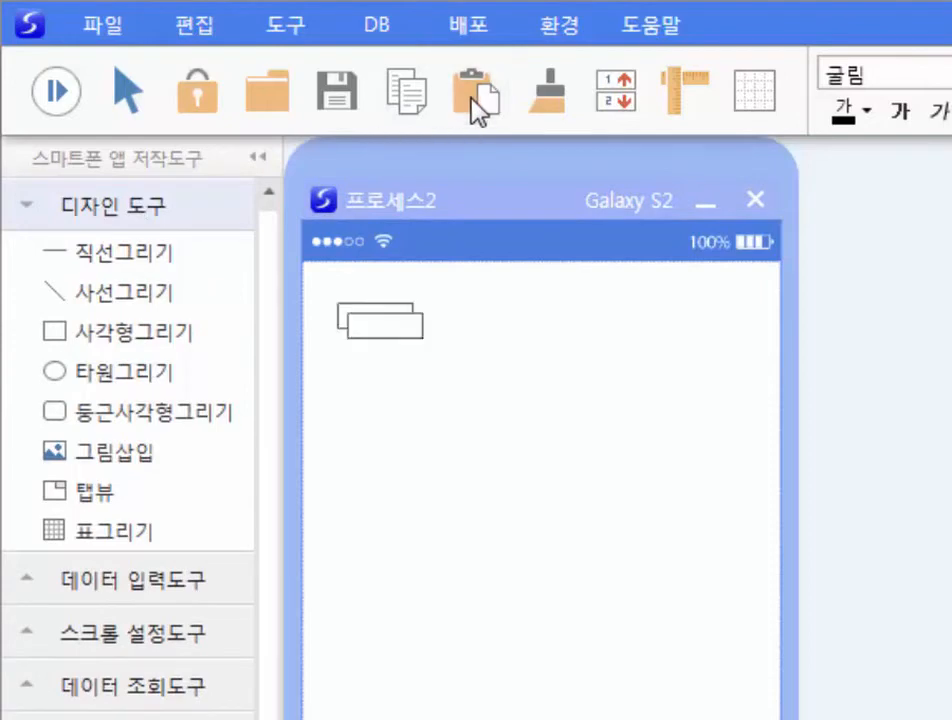
left_click_drag(397, 334, 491, 372)
left_click(478, 103)
left_click(417, 118)
left_click(476, 92)
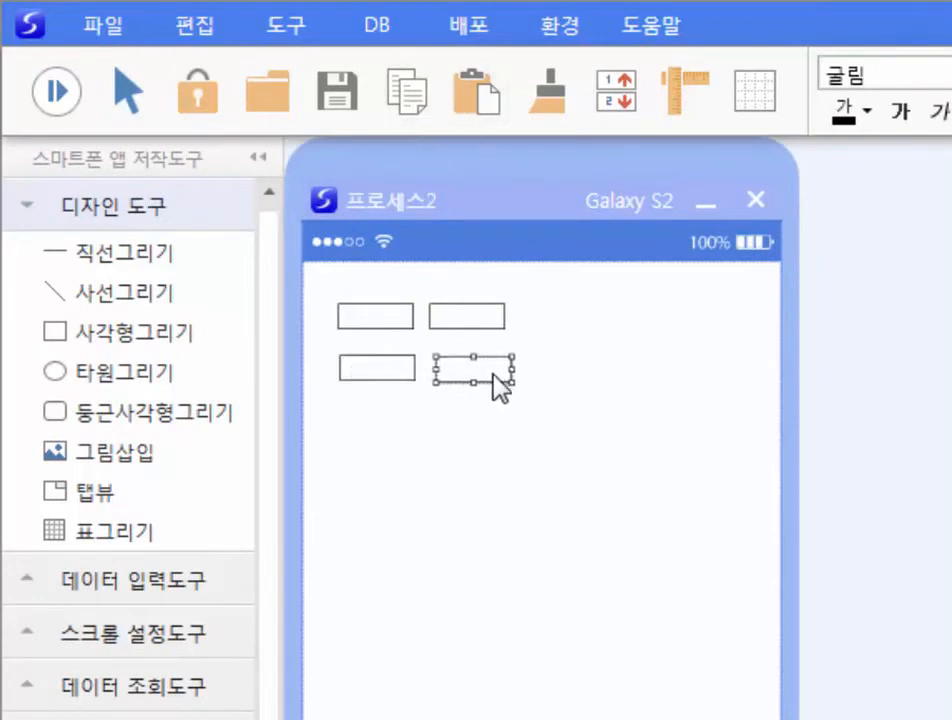
left_click(430, 345)
Label the two rectangles in the upper row 스마트 and 메이커
double_click(374, 321)
type("스마트")
key("Tab")
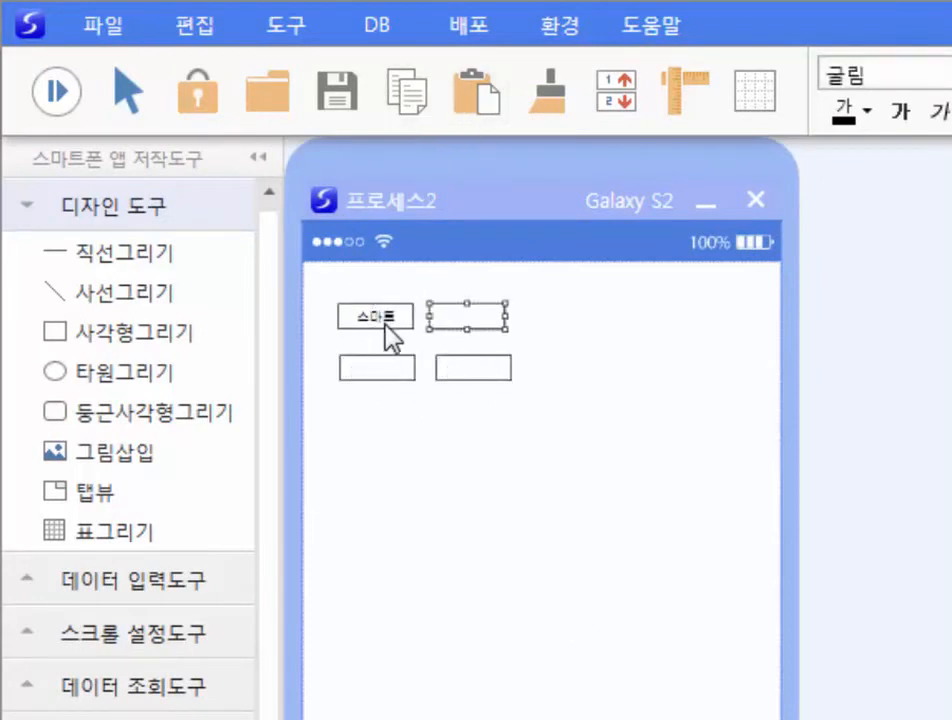
type("메이커")
Make the text of the 스마트 rectangle bold and blue
left_click(386, 318)
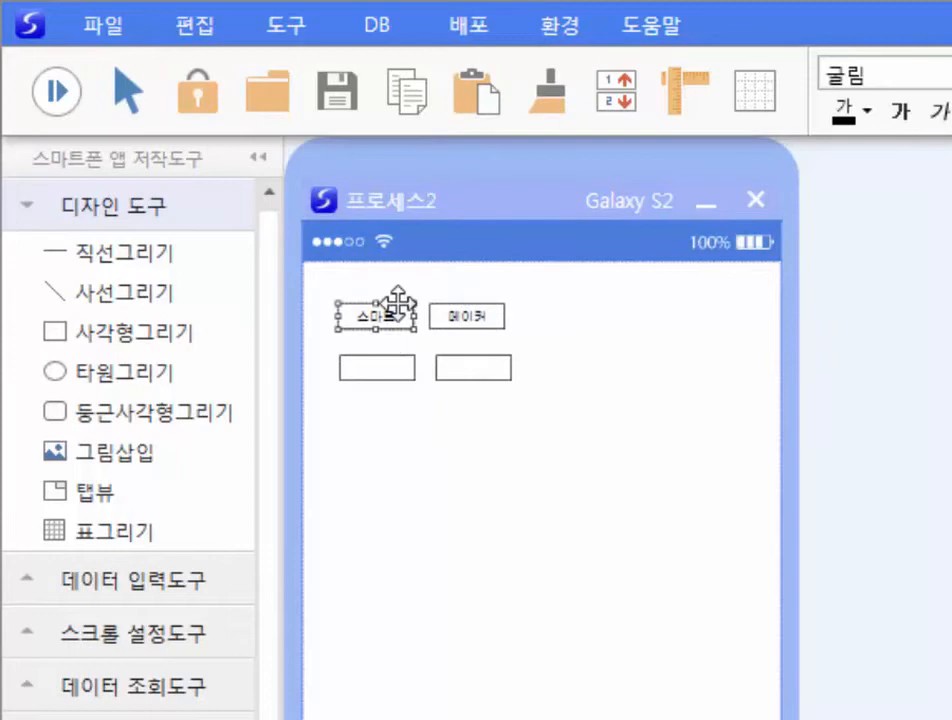
left_click(896, 111)
left_click(862, 115)
left_click(776, 451)
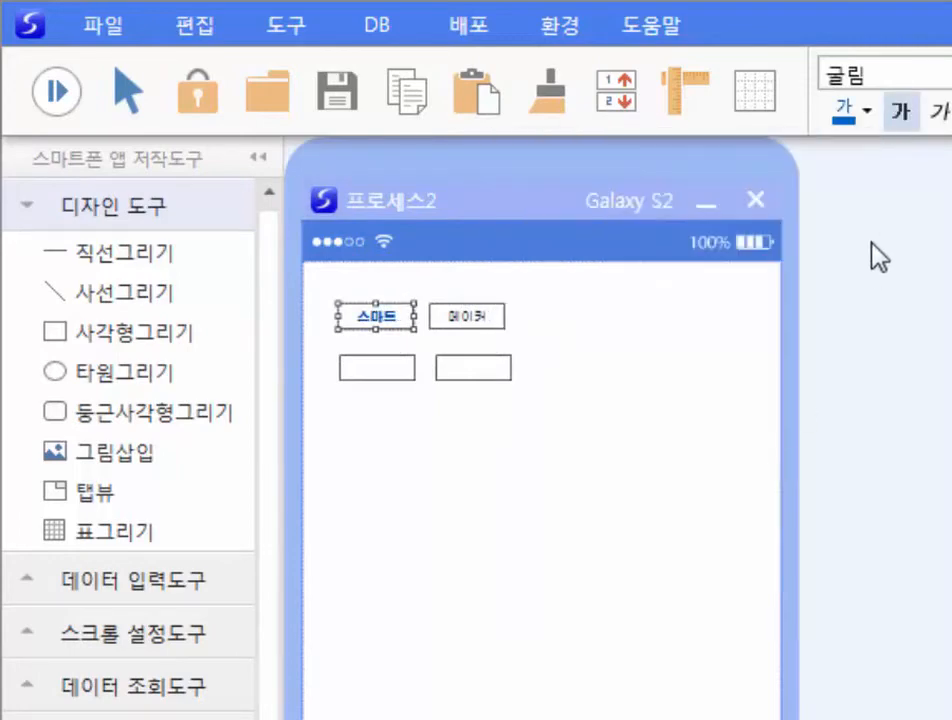
left_click(623, 446)
Copy the 스마트 rectangle's text formatting onto the 메이커 rectangle with the format brush
left_click(559, 100)
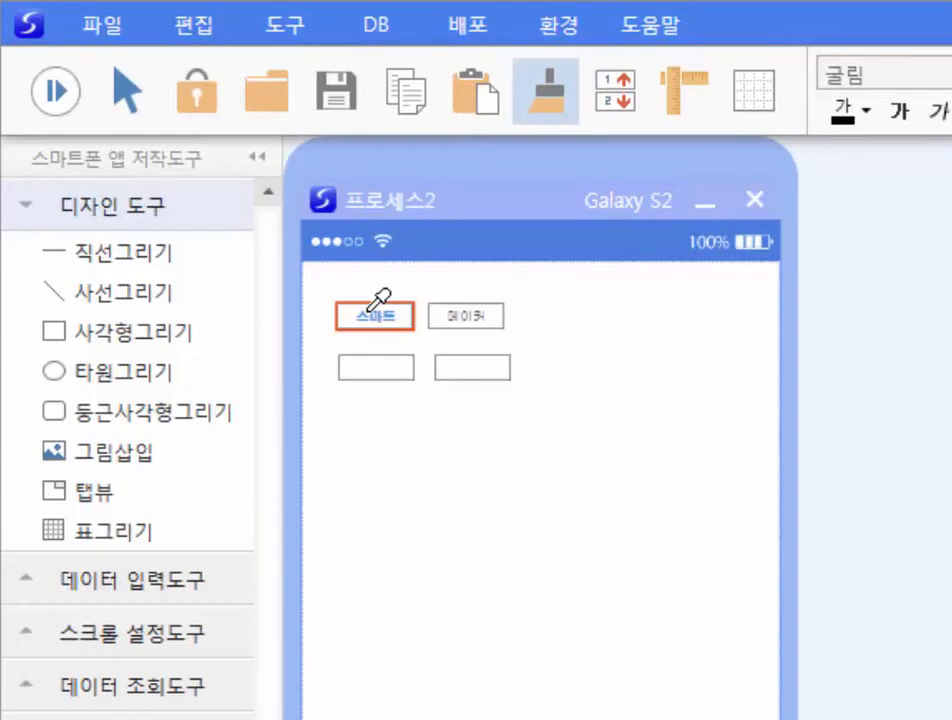
left_click(466, 316)
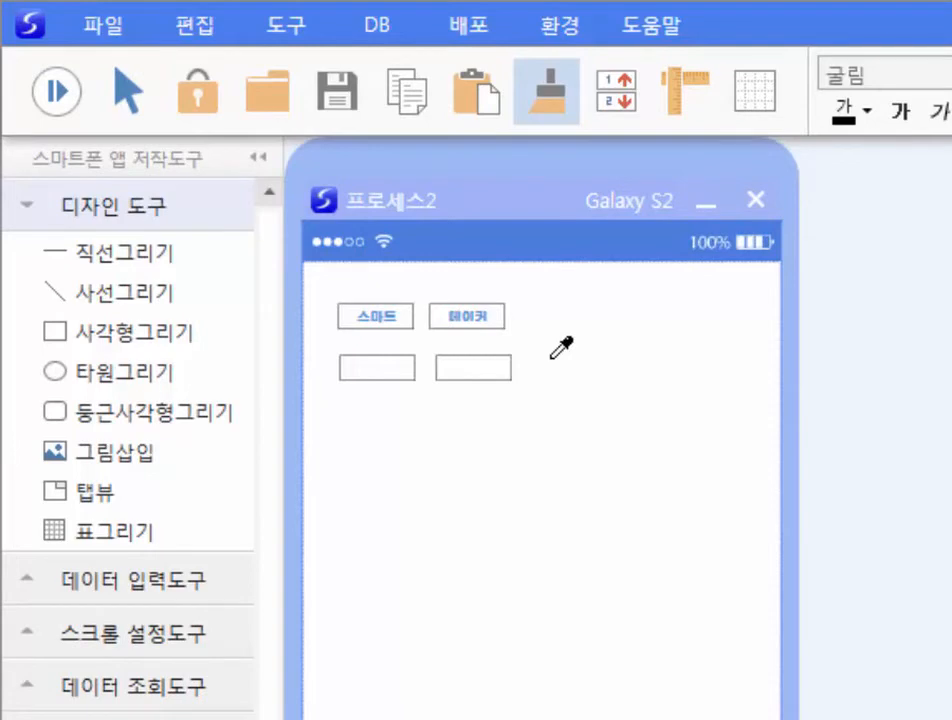
Renumber the objects' order starting at 1: lower-left rectangle, lower-right rectangle, 메이커, 스마트
left_click(621, 113)
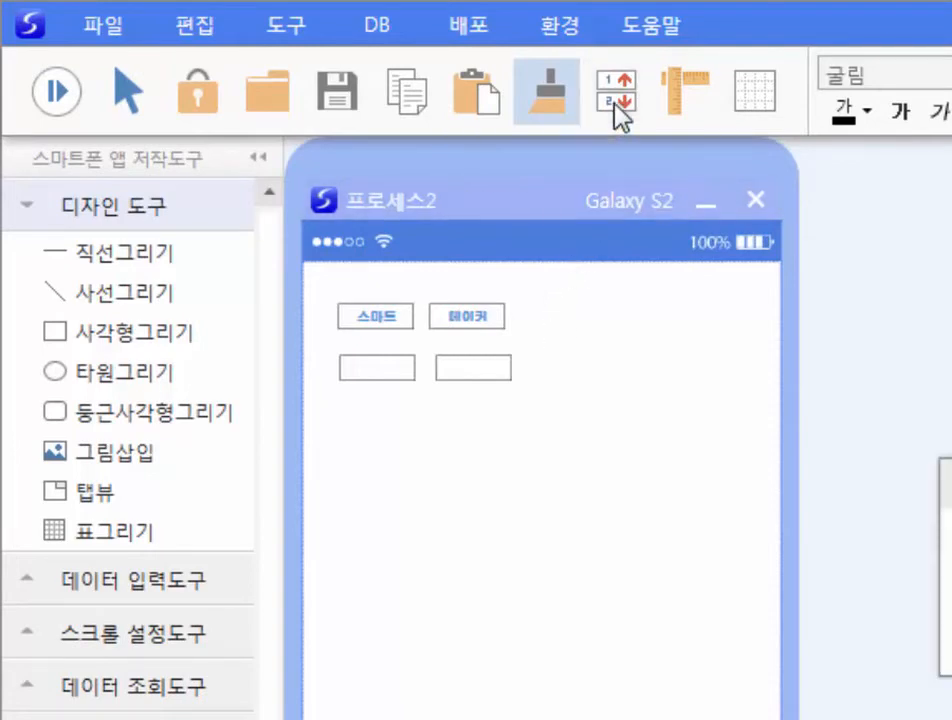
left_click_drag(948, 485, 589, 477)
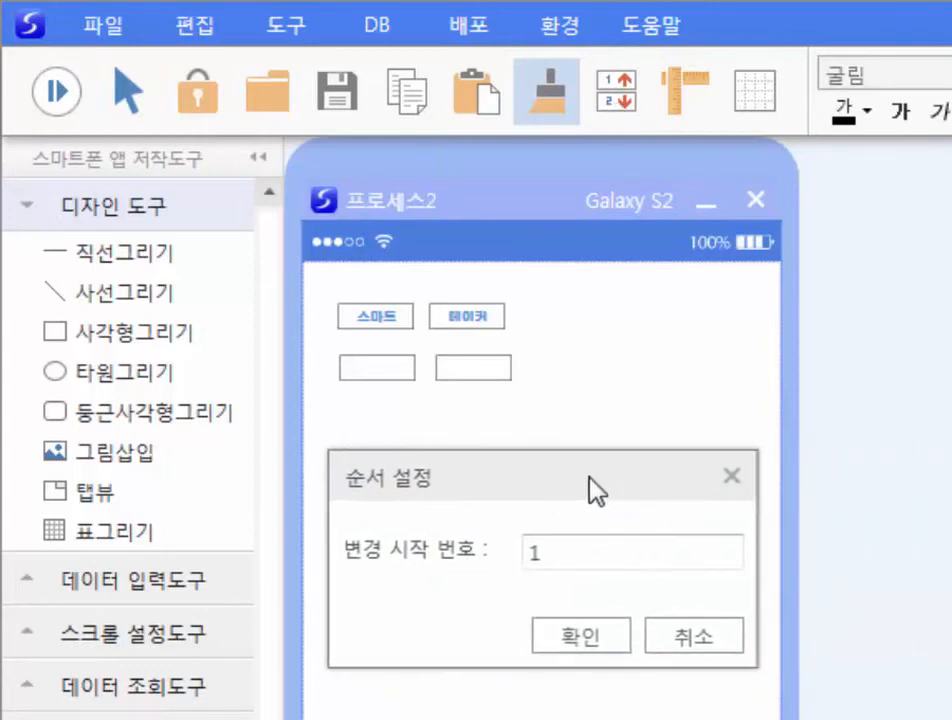
left_click(584, 630)
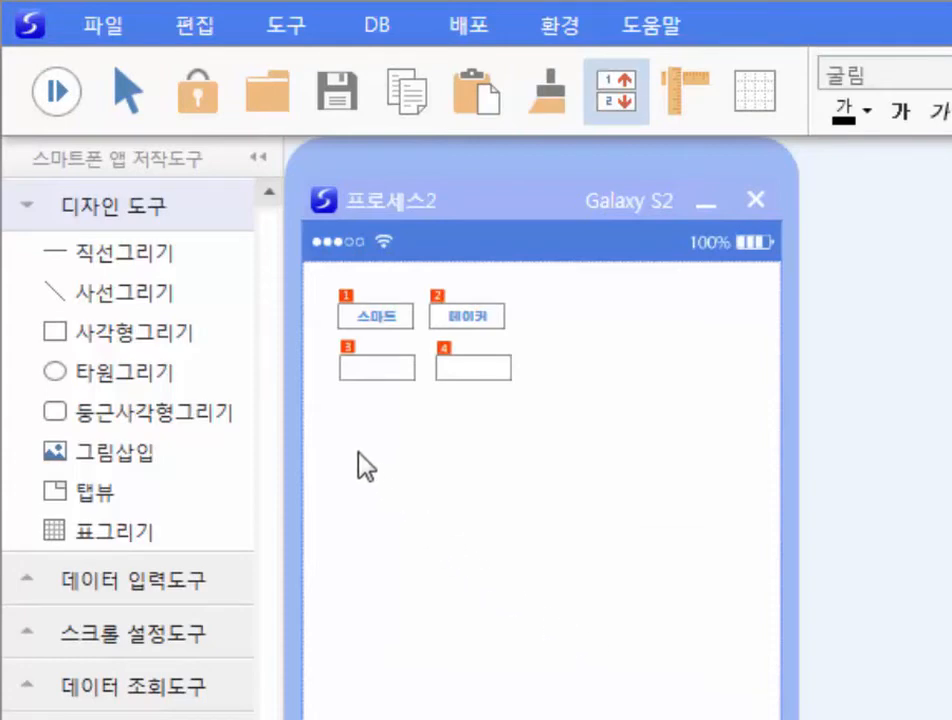
left_click(350, 370)
left_click(353, 368)
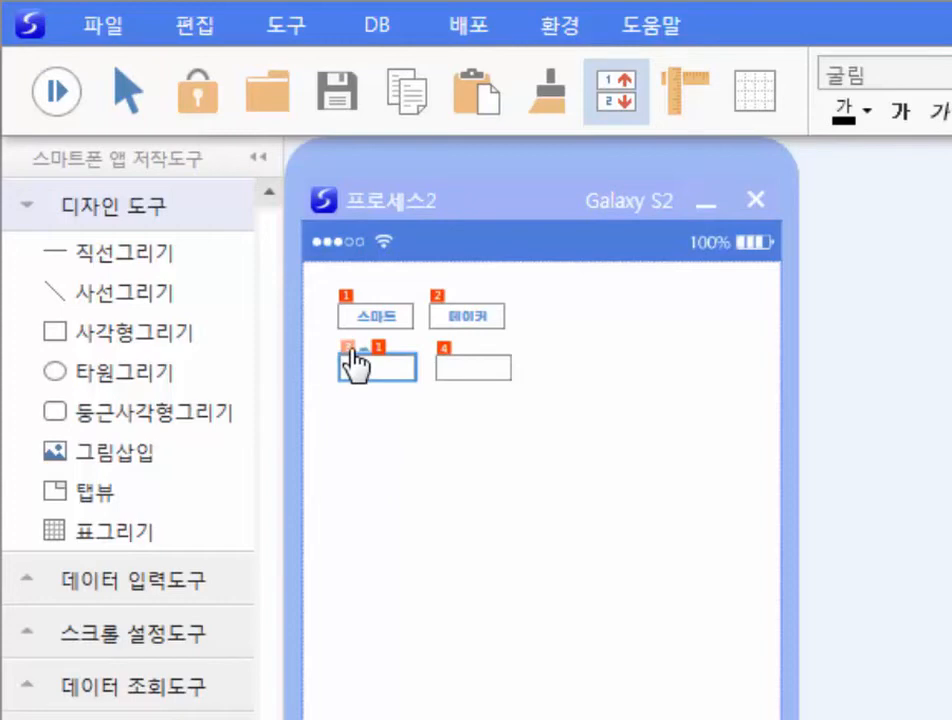
left_click(440, 366)
left_click(452, 308)
left_click(440, 310)
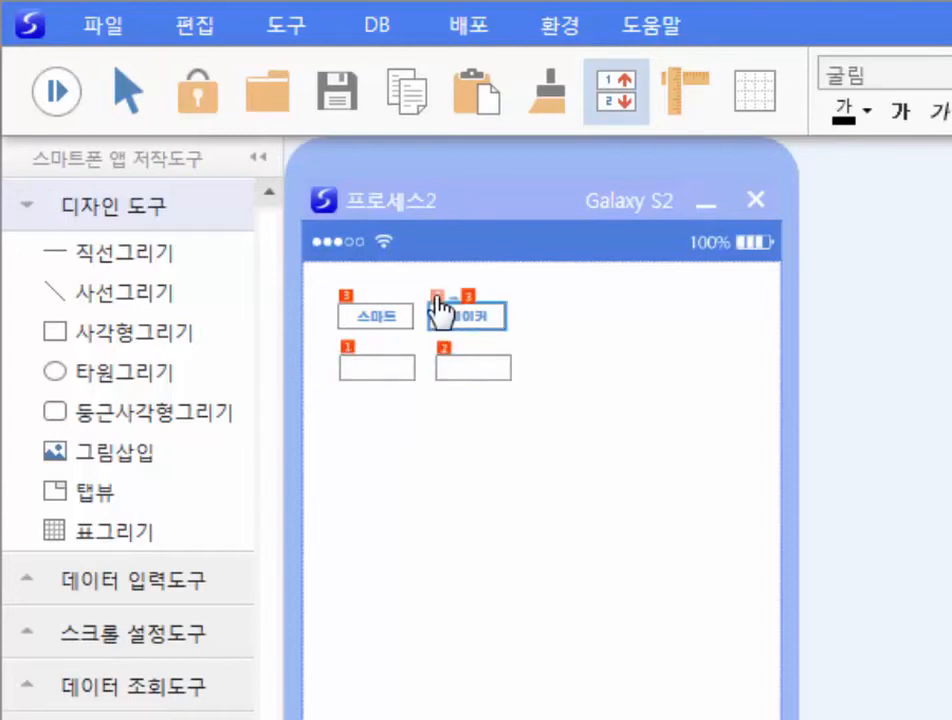
left_click(358, 314)
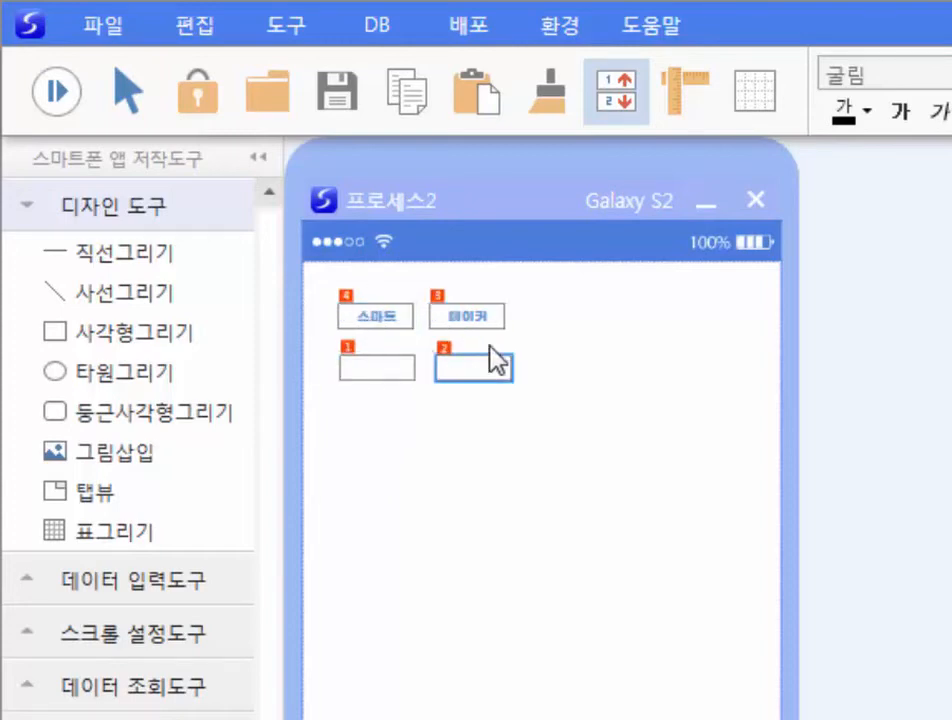
left_click(614, 95)
Show the rulers and display black grid guide lines on the form at 20-pixel spacing
left_click(684, 91)
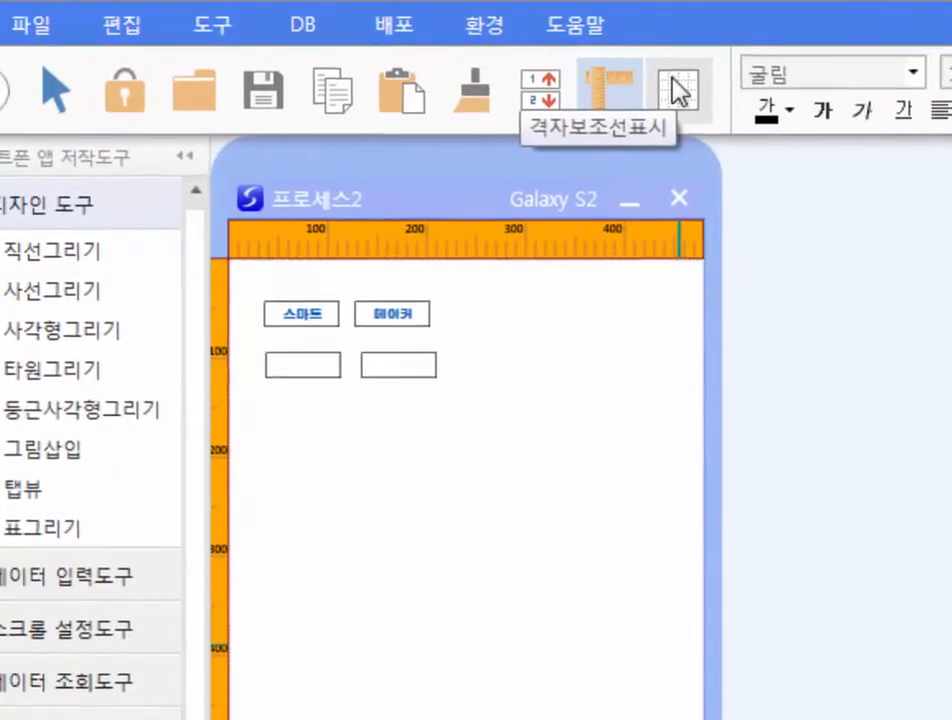
left_click(755, 92)
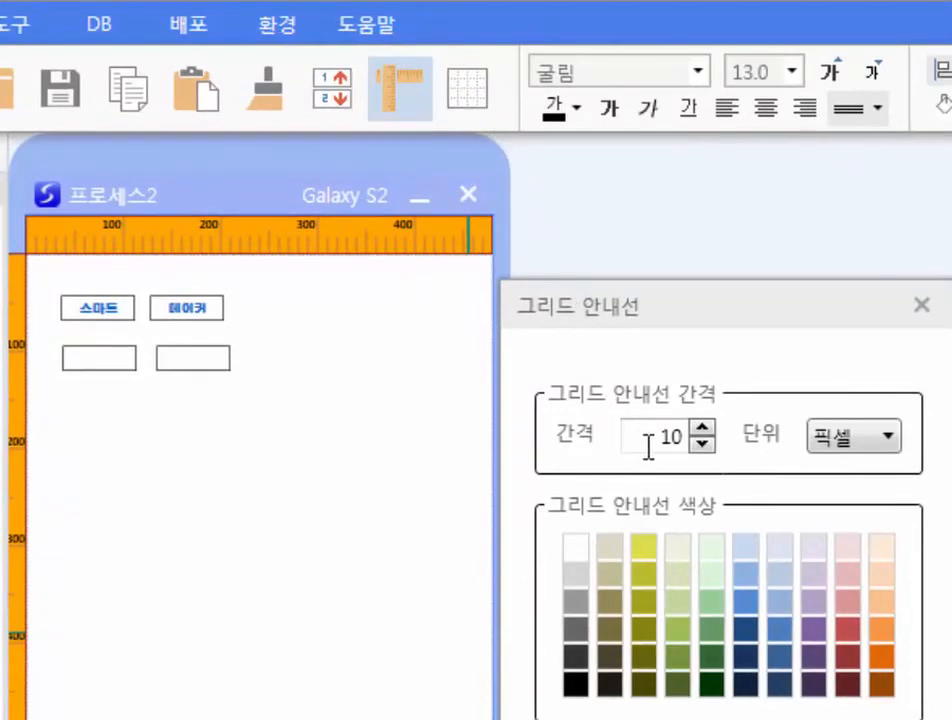
left_click_drag(648, 448, 725, 444)
type("20")
left_click(573, 684)
left_click(690, 719)
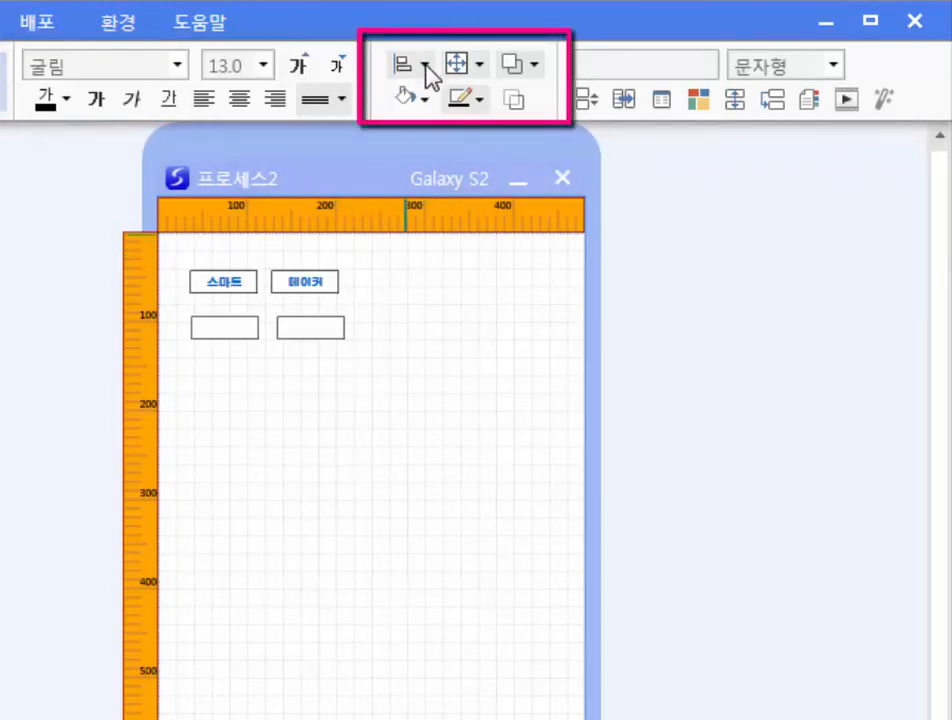
Align the left edges of the 스마트 rectangle and the empty rectangle below it
left_click(250, 287)
left_click(257, 334, "shift")
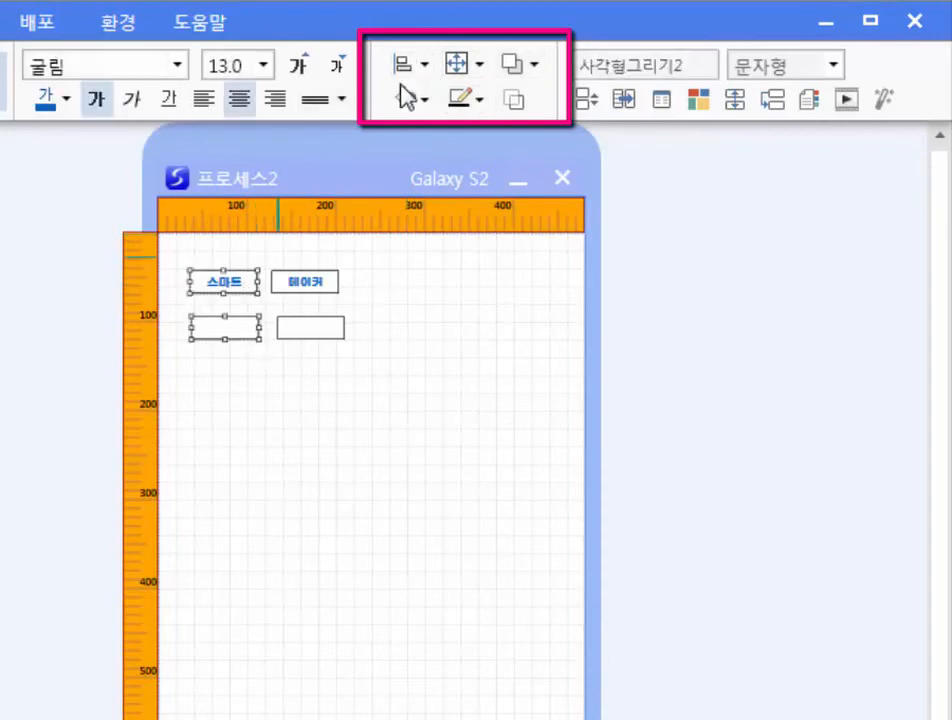
left_click(424, 65)
left_click(415, 100)
Widen the empty rectangle below 스마트 slightly and match its size to the 스마트 rectangle
left_click(253, 335)
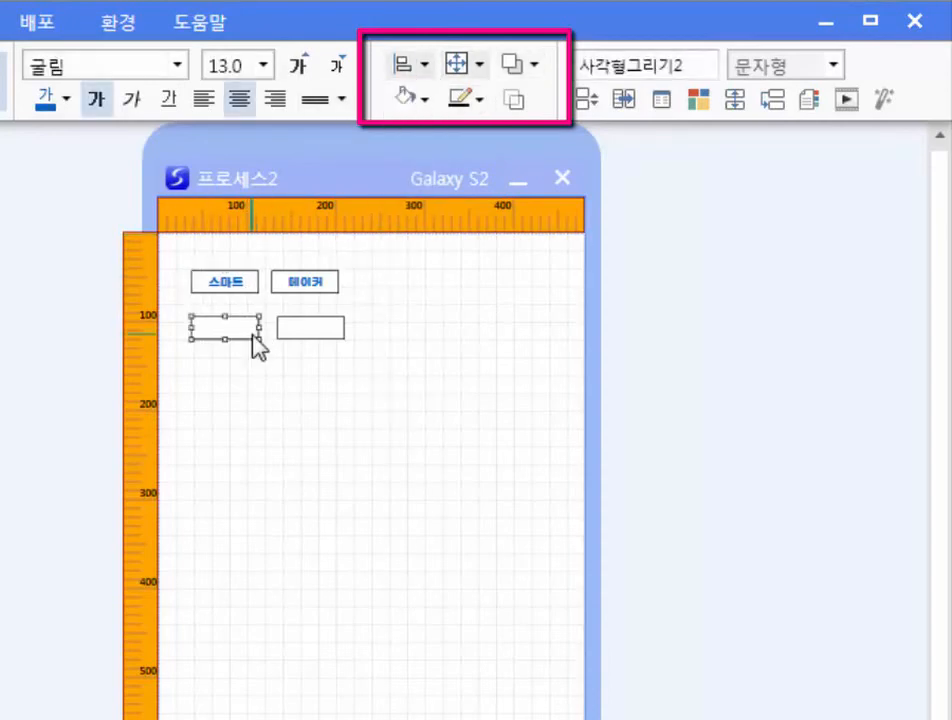
left_click(248, 286)
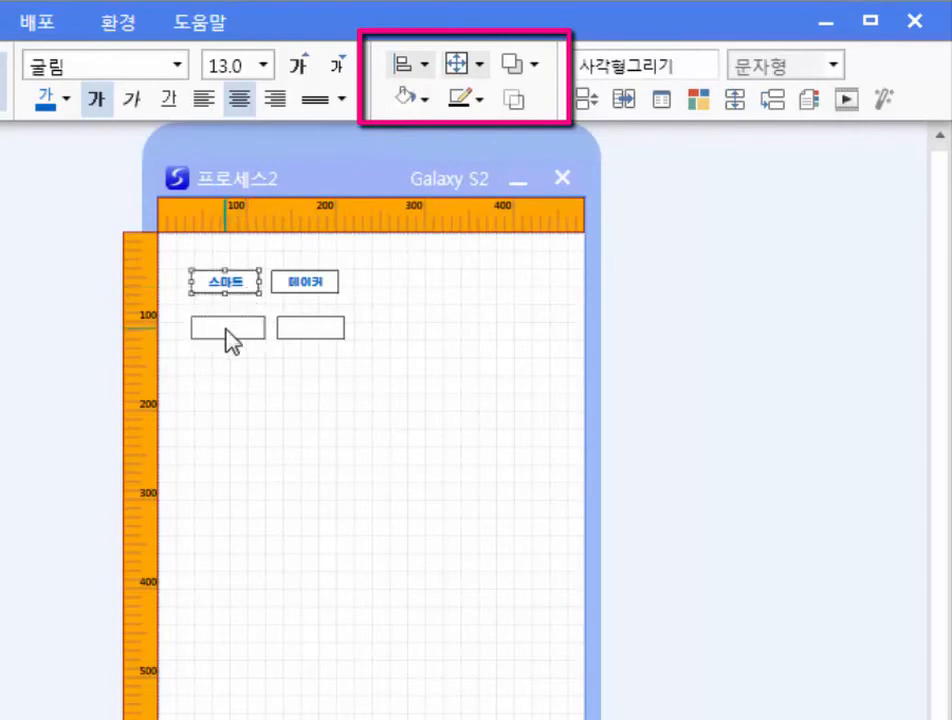
left_click(227, 330, "shift")
left_click(458, 65)
left_click(464, 174)
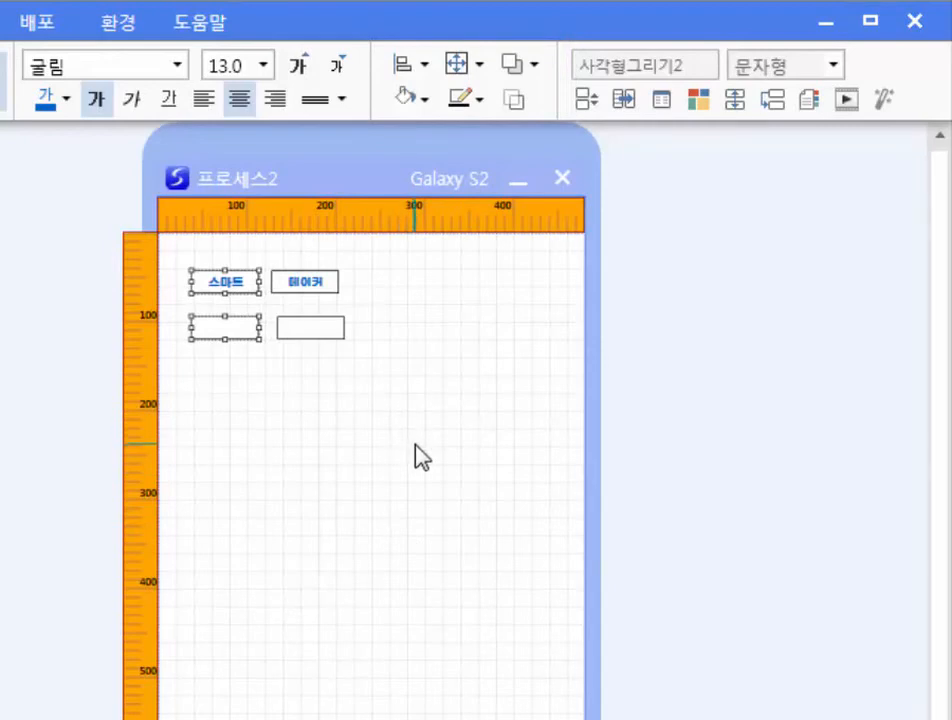
Open the 스마트 rectangle's object name for editing with its whole text selected
left_click(244, 280)
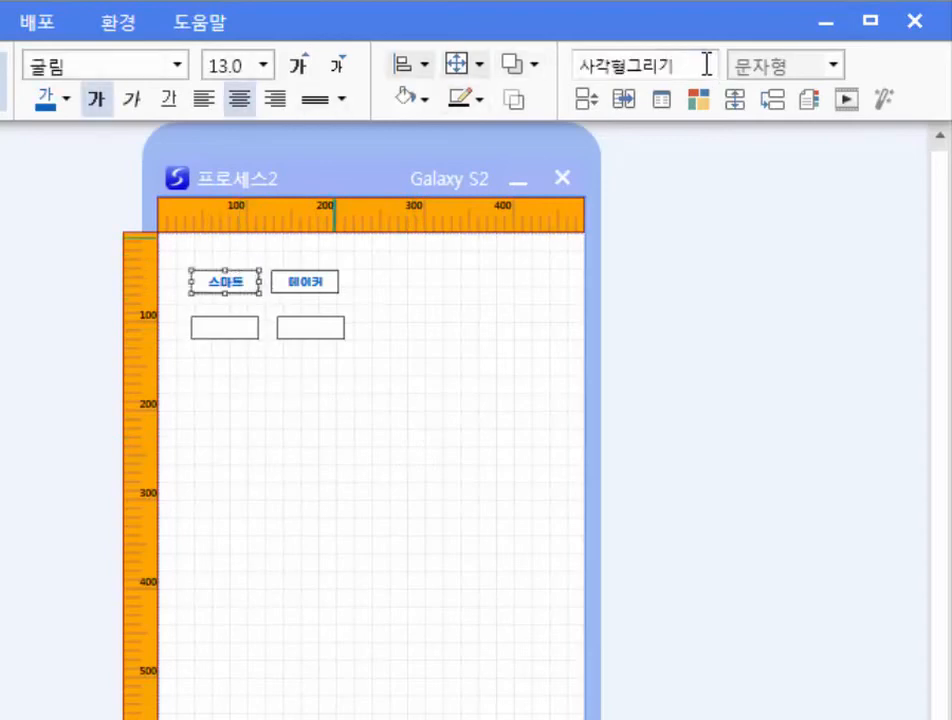
left_click_drag(704, 66, 548, 70)
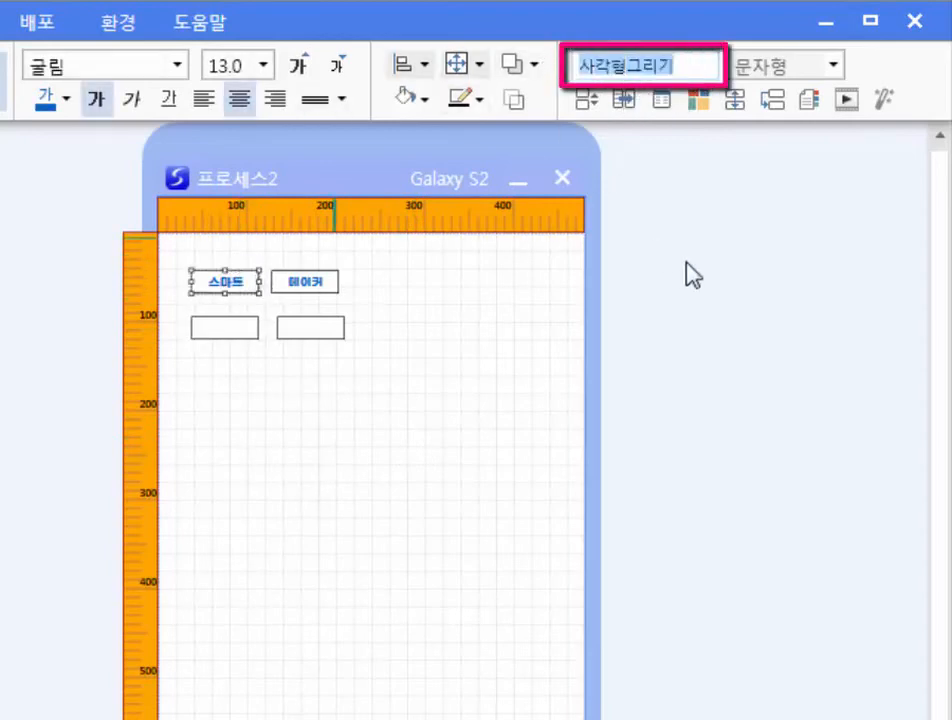